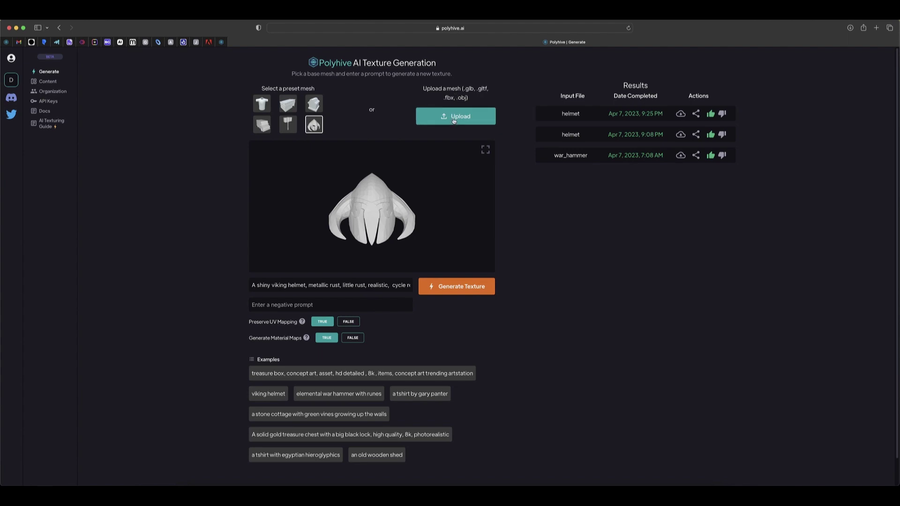
Start a custom mesh upload, dismiss the preview notice, and paste 'less contrast, brighter' as the negative prompt
left_click(453, 120)
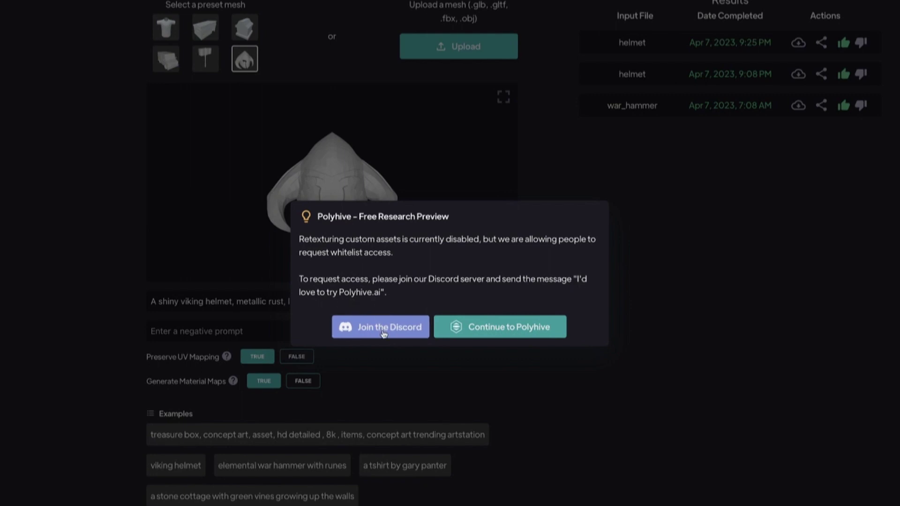
left_click(740, 262)
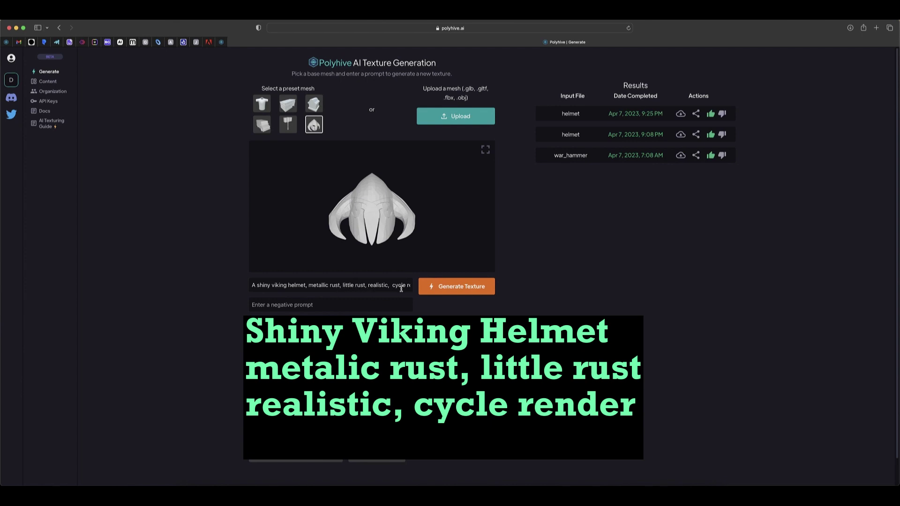
left_click(264, 308)
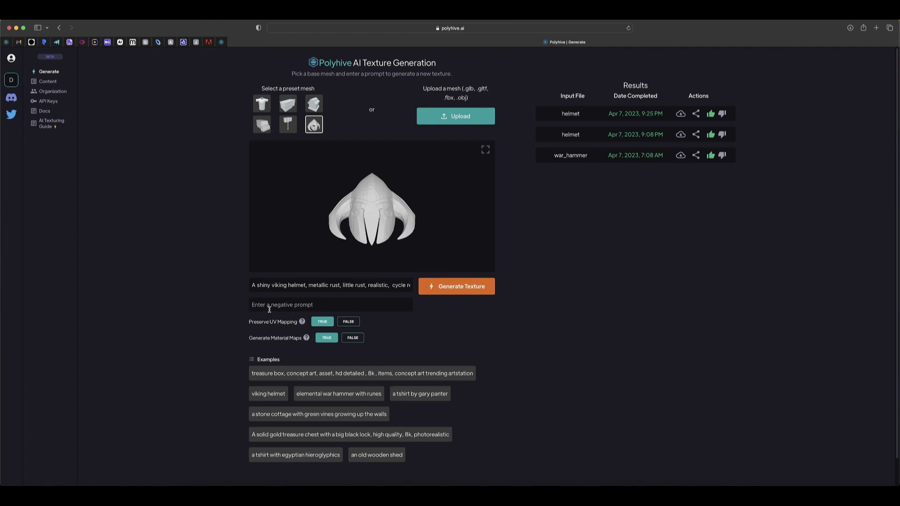
type("less contrast, brighter")
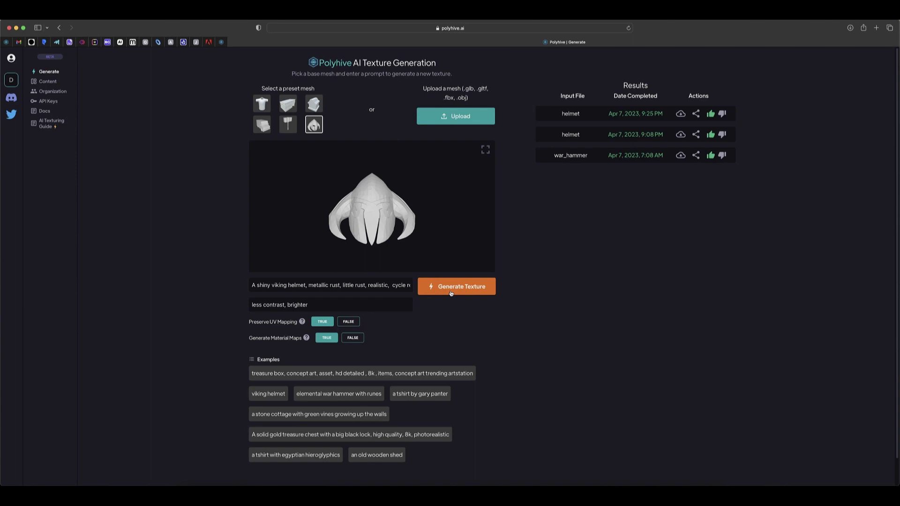
Generate the rusty viking helmet texture and wait for the completed result to load
left_click(451, 294)
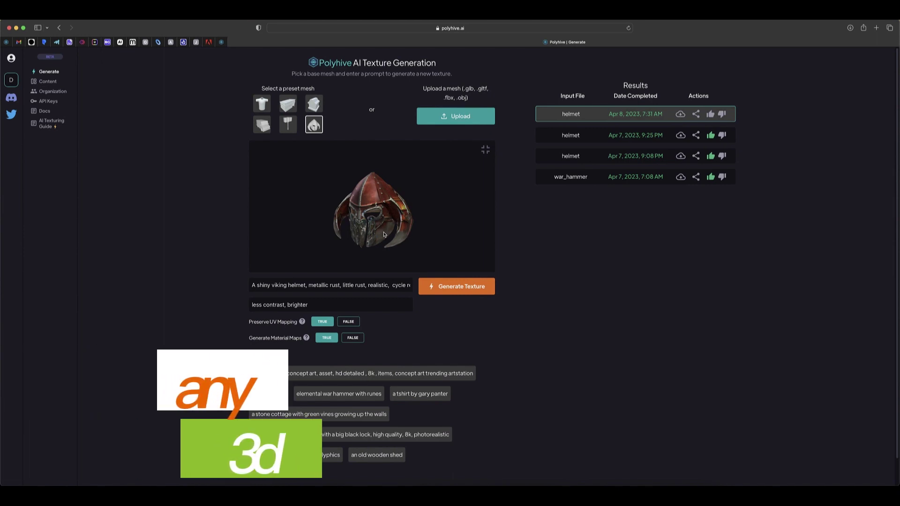
Launch Blender and close its splash screen
key("F4")
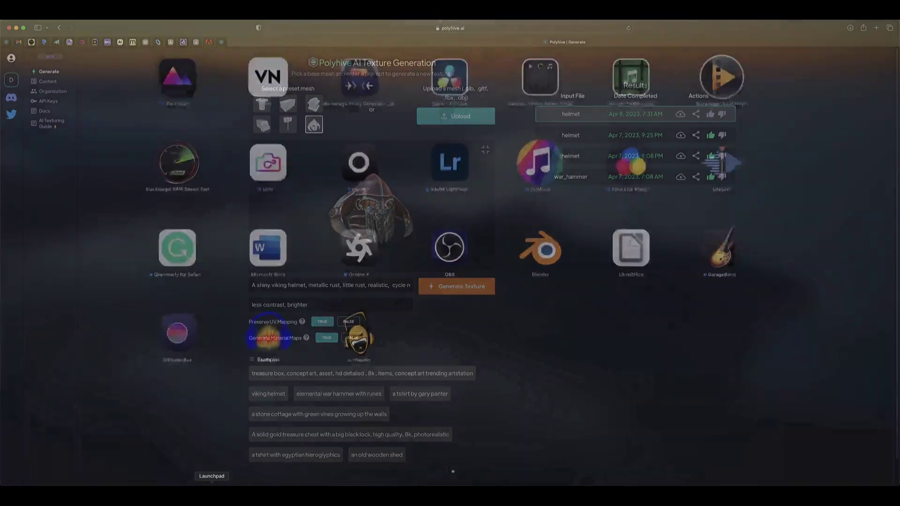
key("Escape")
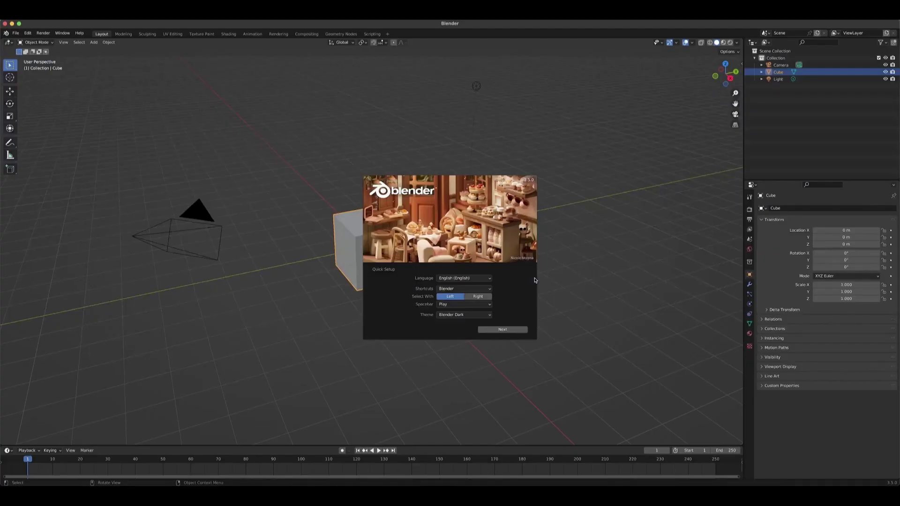
left_click(621, 243)
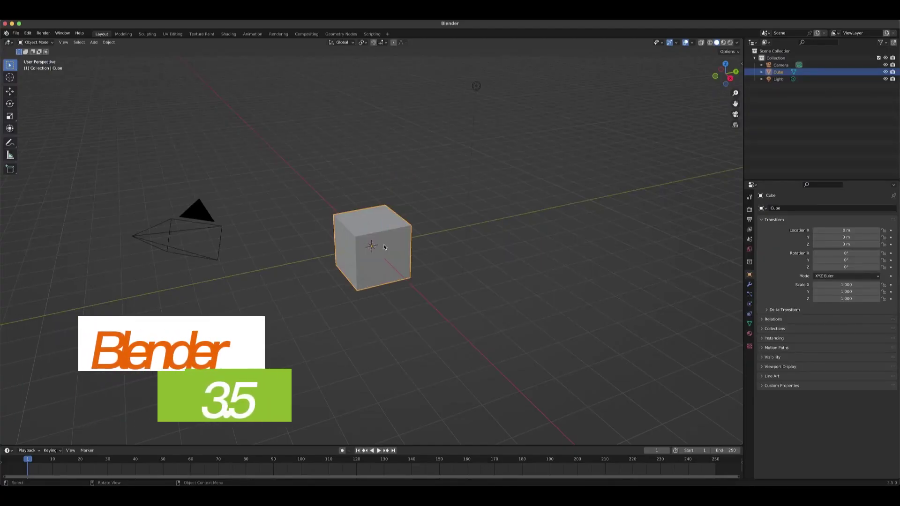
Box-select and delete the default cube, leaving only the camera and light
left_click(280, 168)
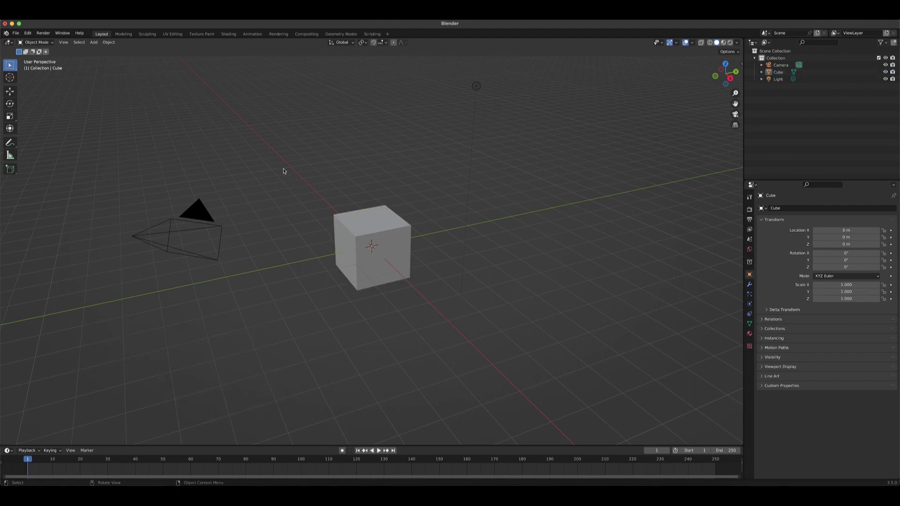
left_click_drag(291, 172, 401, 329)
key("Delete")
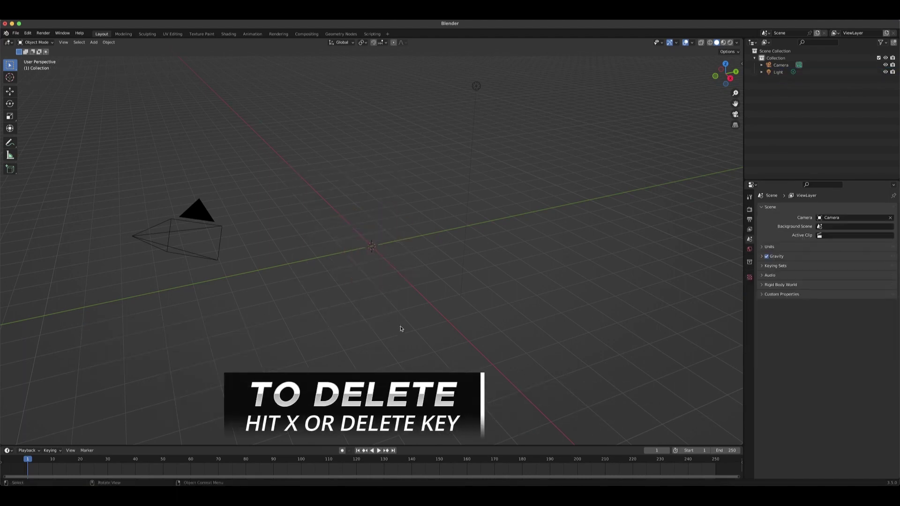
left_click(15, 32)
mouse_move(33, 128)
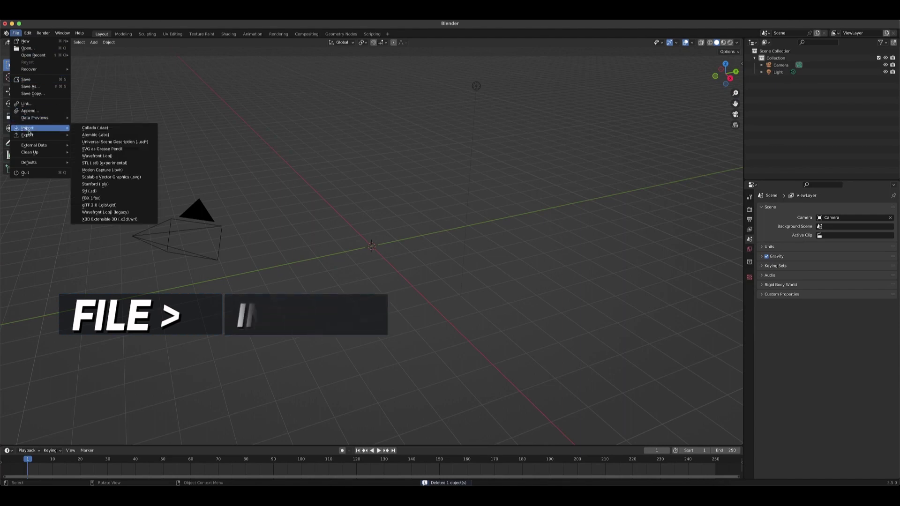
Import helmet-3.glb from the Downloads folder as a glTF 2.0 file
left_click(112, 206)
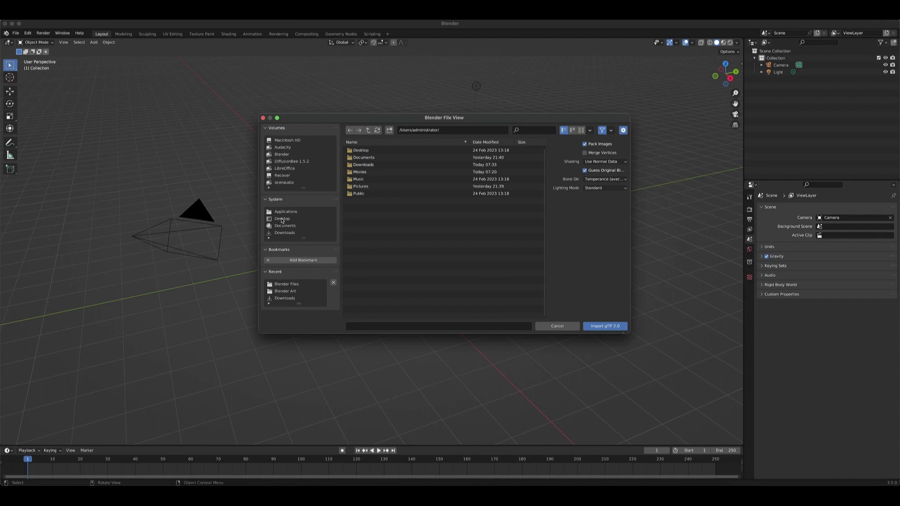
left_click(284, 233)
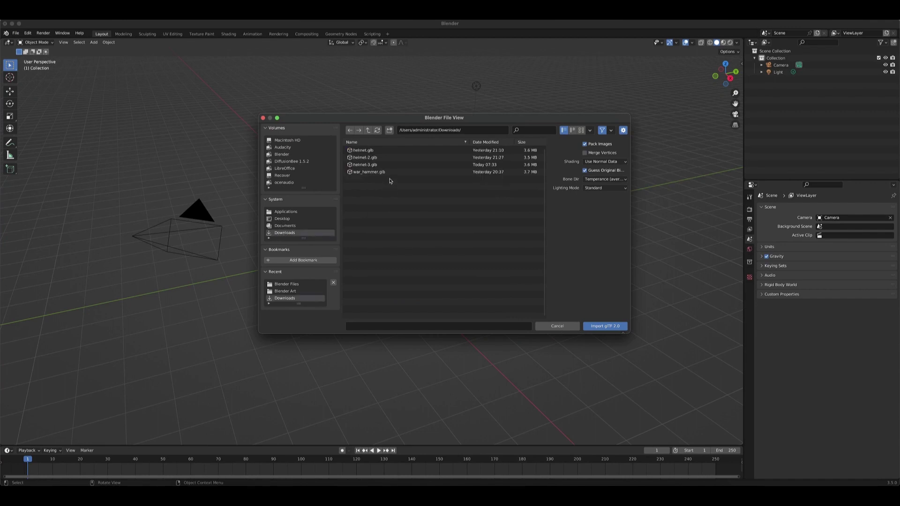
left_click(383, 165)
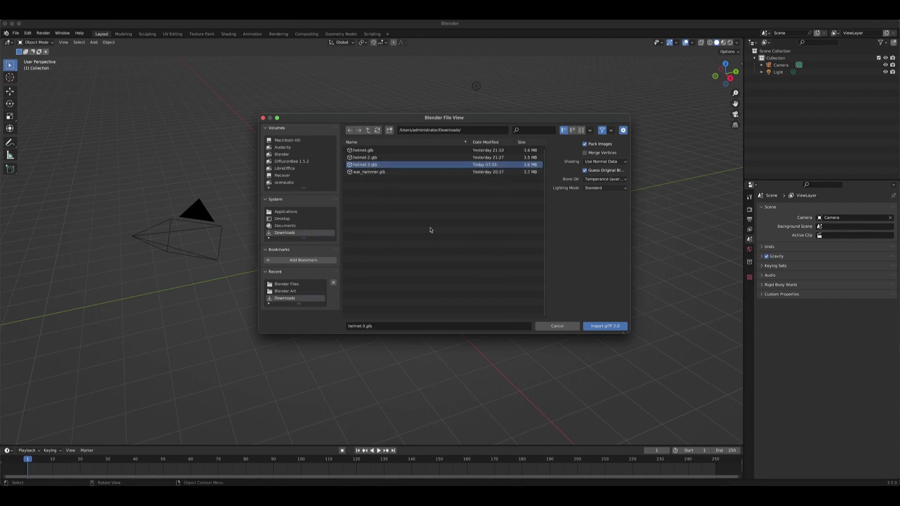
left_click(605, 326)
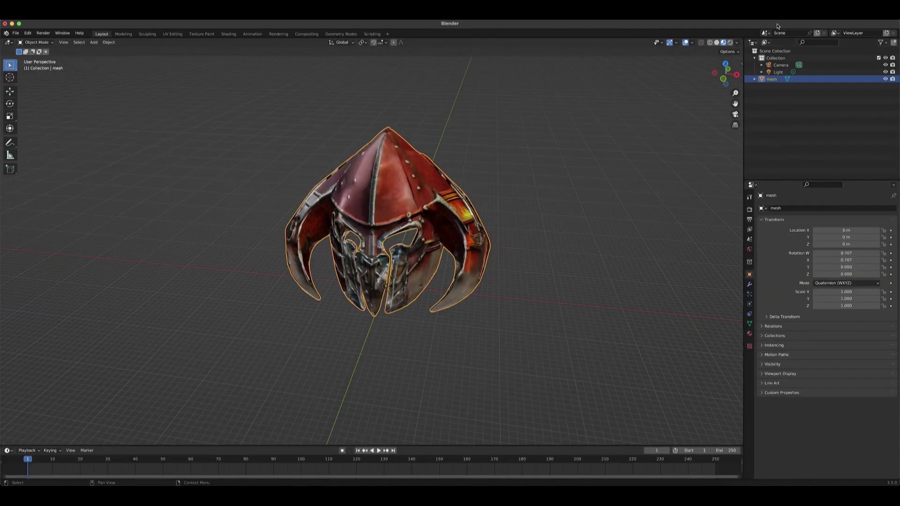
Switch the viewport to Rendered shading and orbit to view the helmet
left_click(731, 43)
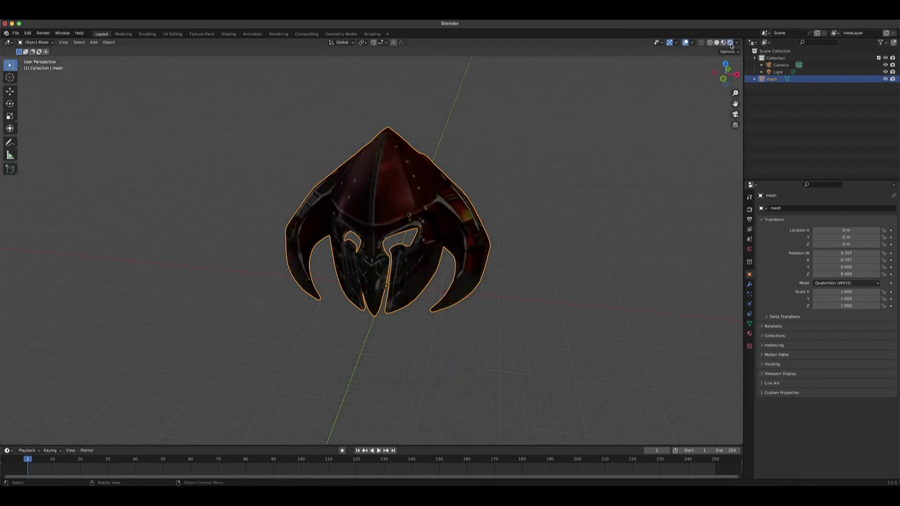
middle_click_drag(386, 321, 375, 272)
scroll(396, 320, "down", 3)
scroll(406, 320, "down", 2)
left_click(350, 286)
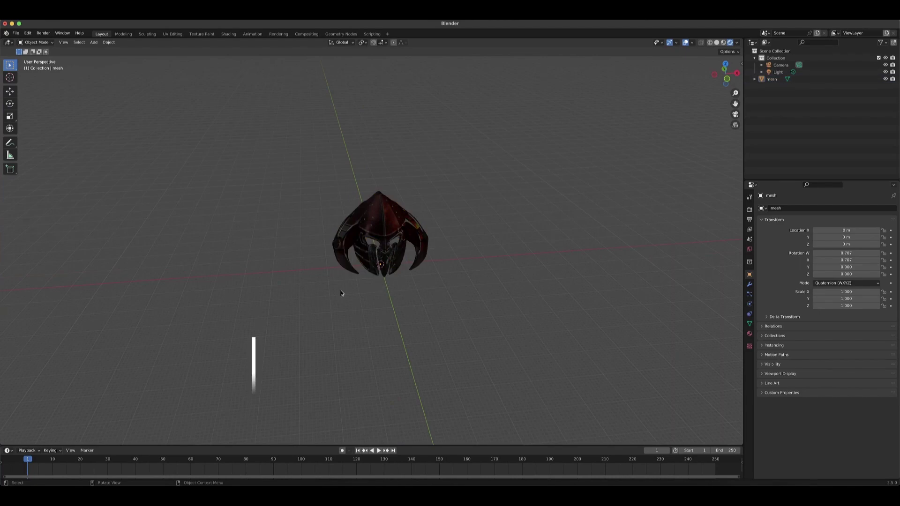
Raise the light along Z and move it back along Y to Y 25.583 m, Z 33.48 m
left_click(770, 73)
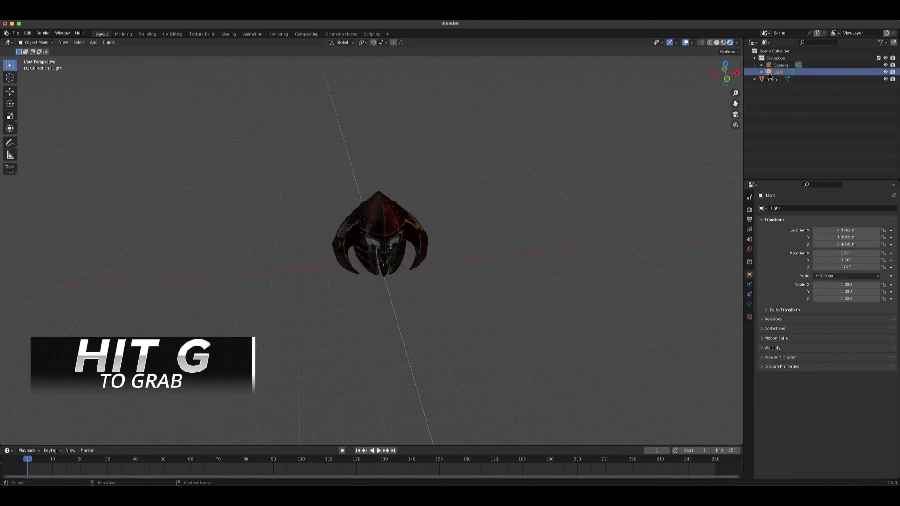
key("g")
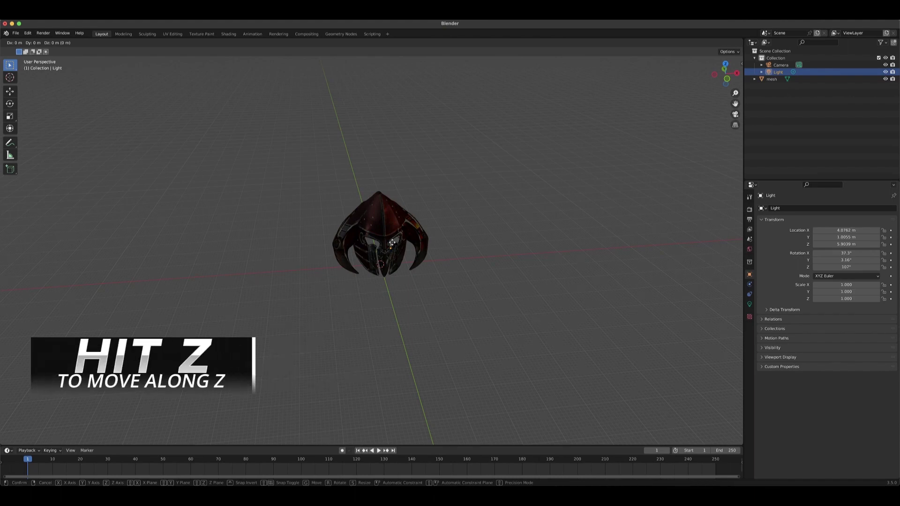
key("z")
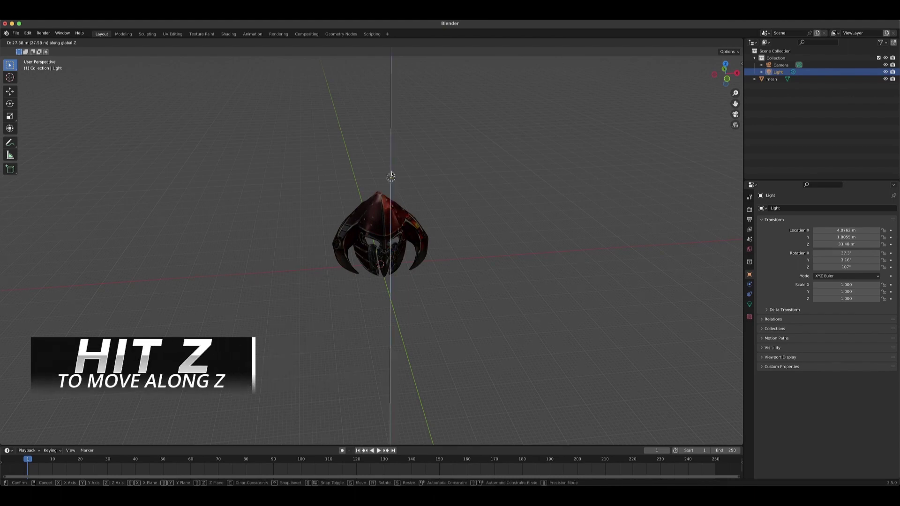
left_click(391, 175)
key("g")
key("y")
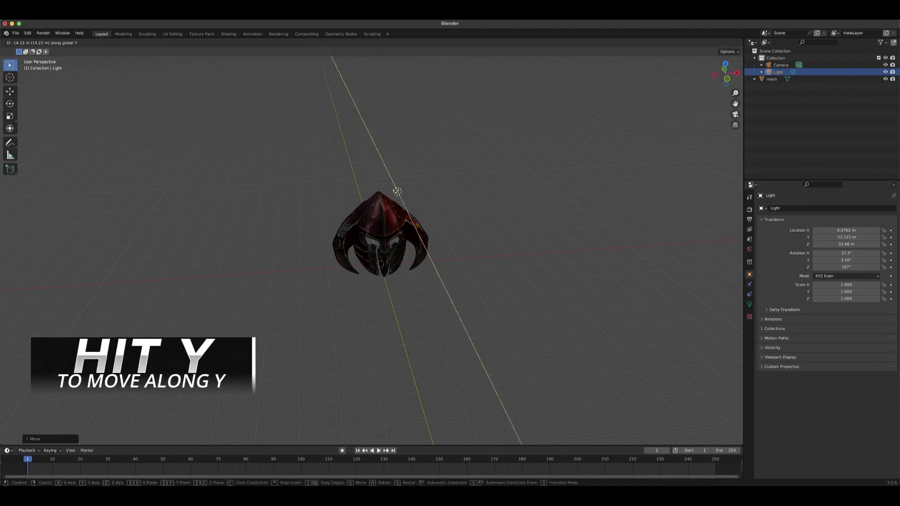
left_click(392, 213)
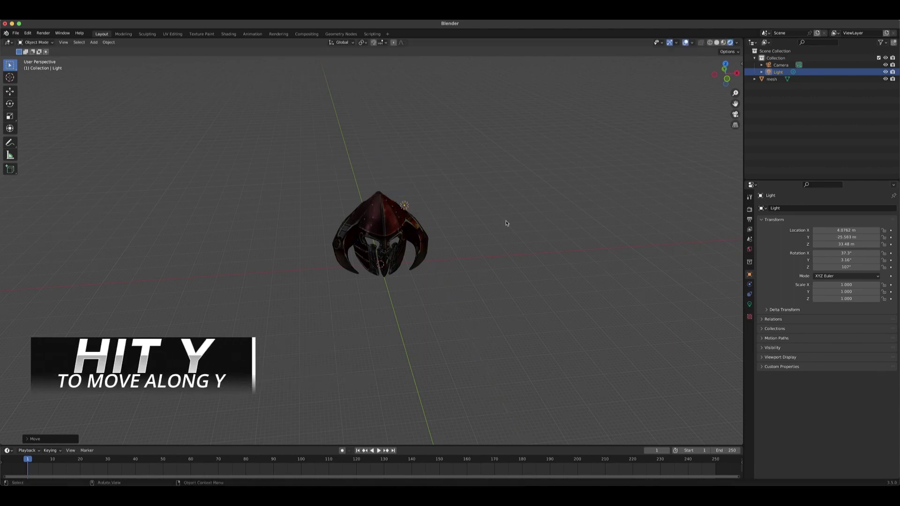
Set the point light's power to 10000 W
left_click(749, 304)
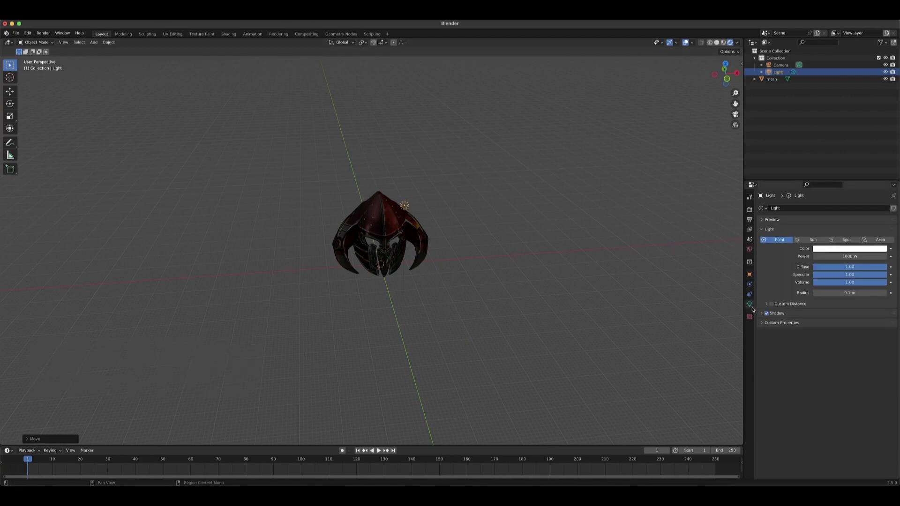
left_click(840, 257)
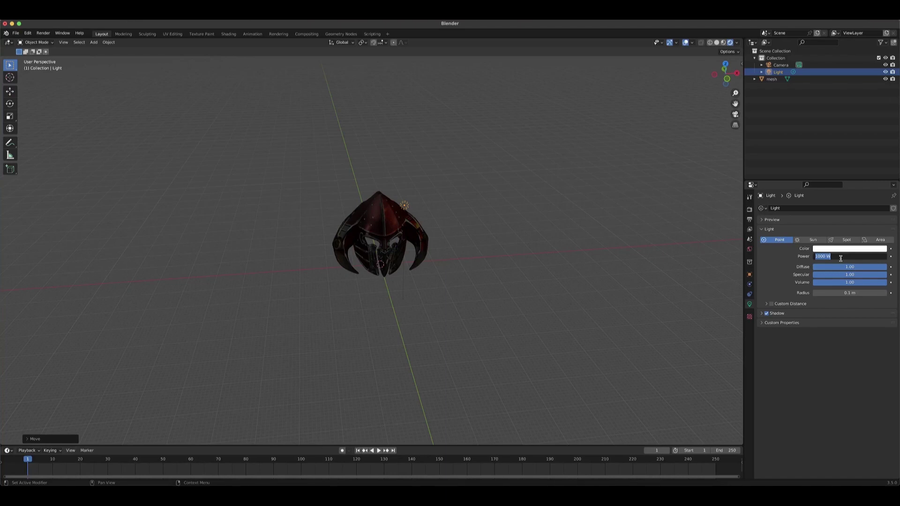
type("10")
key("Return")
scroll(384, 230, "up", 3)
Duplicate the light and move the copy along X to the left of the helmet
key("shift")
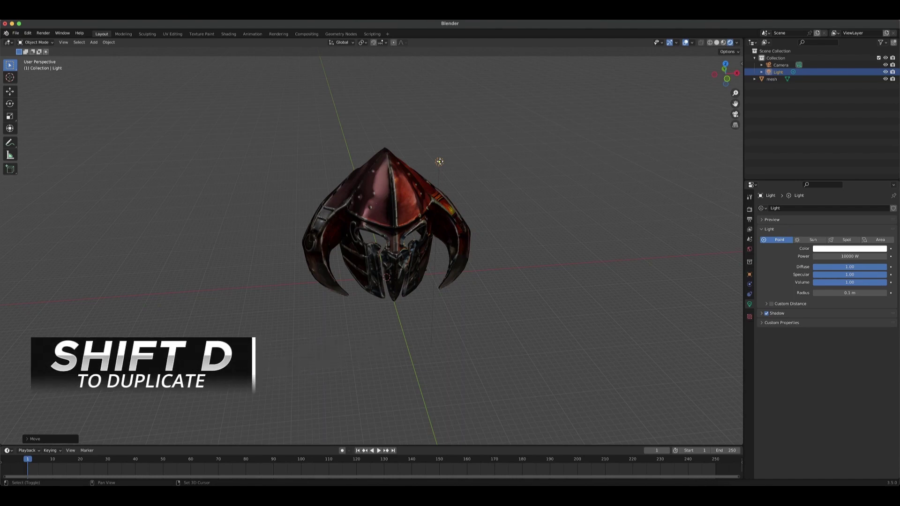
key("shift+d")
key("g")
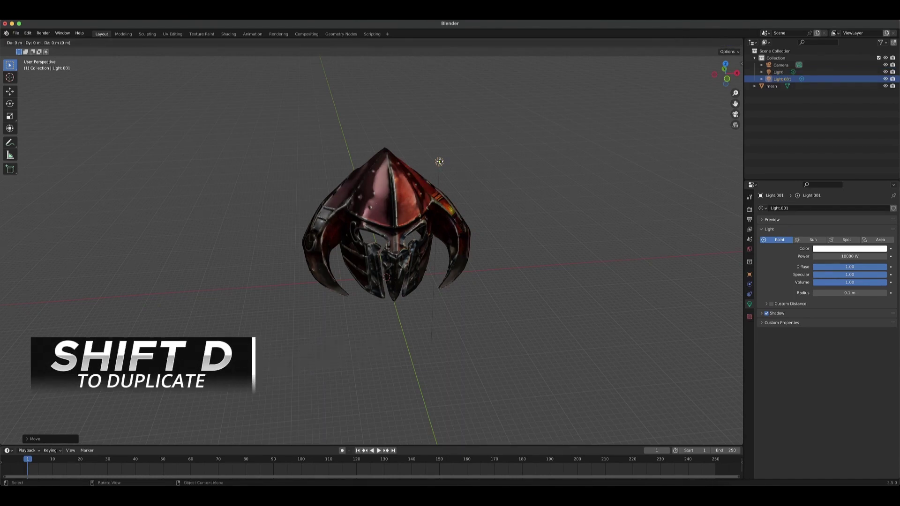
key("x")
left_click(285, 156)
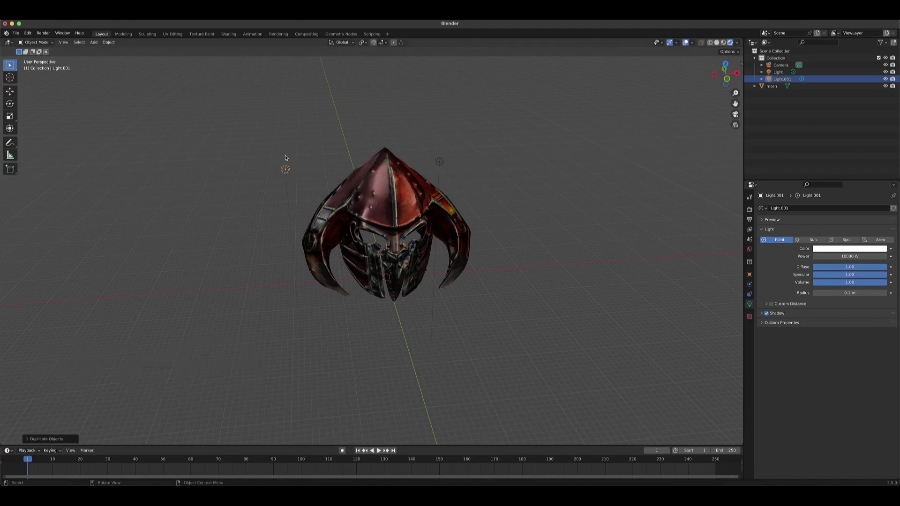
Add two more light copies, one moved lower along Z and one shifted sideways below the helmet
key("shift+d")
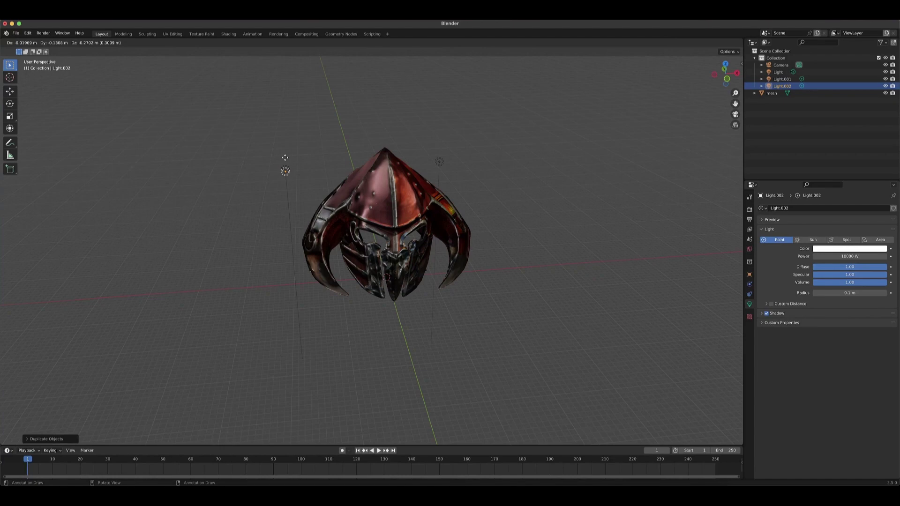
key("z")
left_click(299, 314)
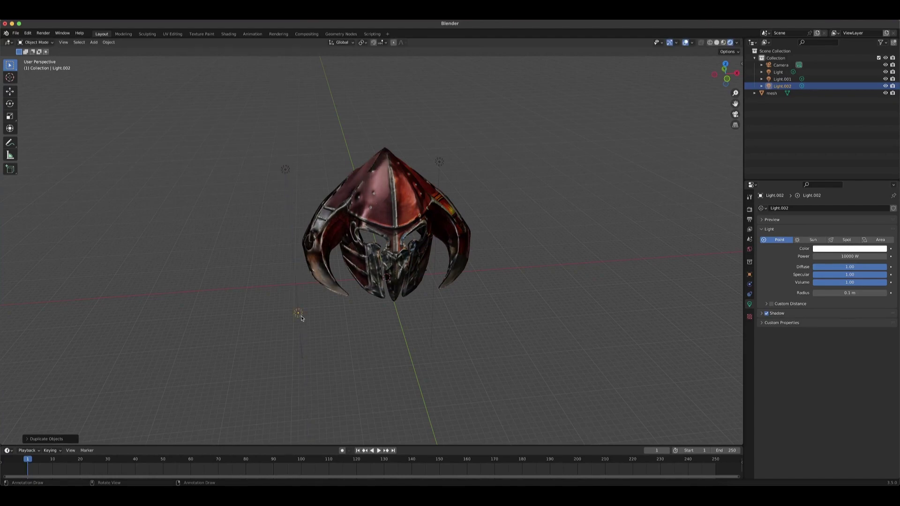
key("shift+d")
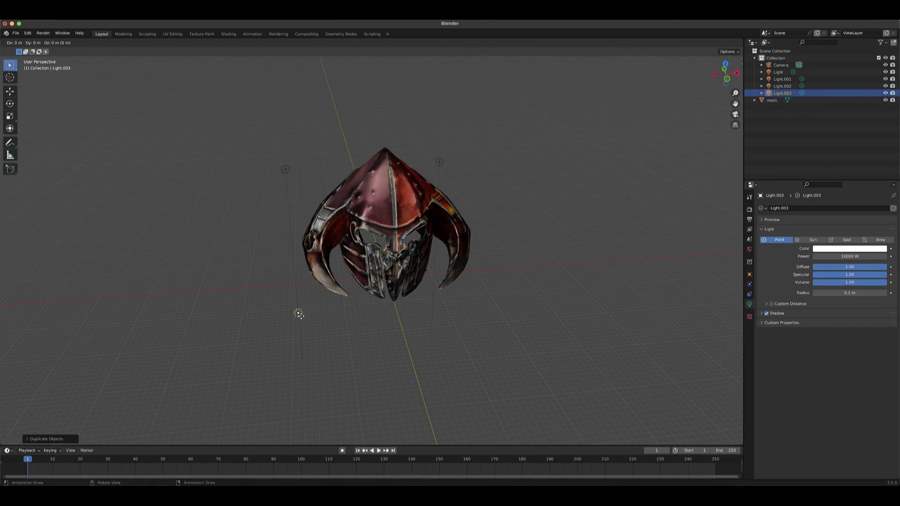
key("x")
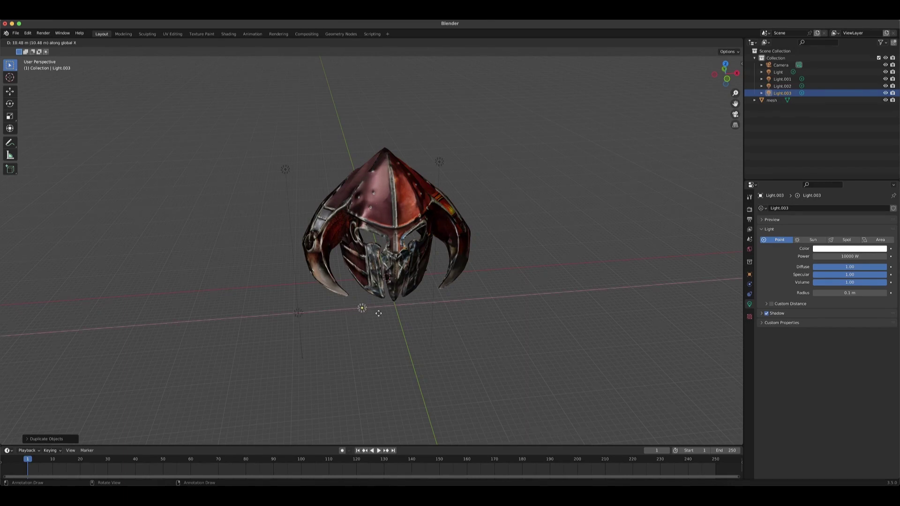
left_click(438, 349)
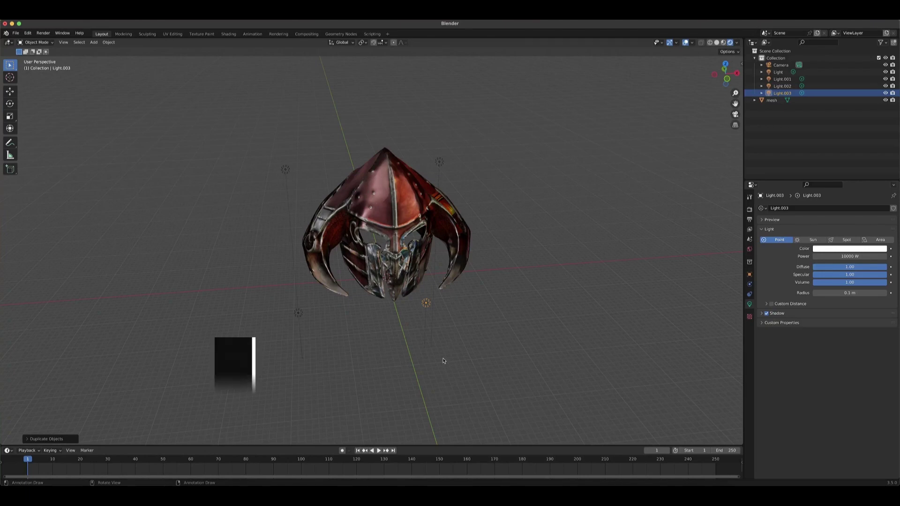
Look through the scene camera and enable Camera to View in the sidebar's View tab
key("KP_0")
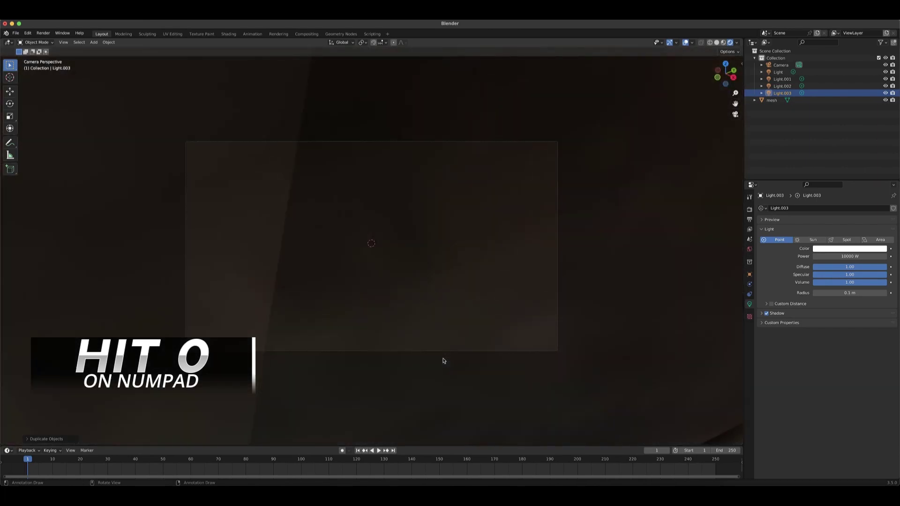
left_click(716, 162)
key("n")
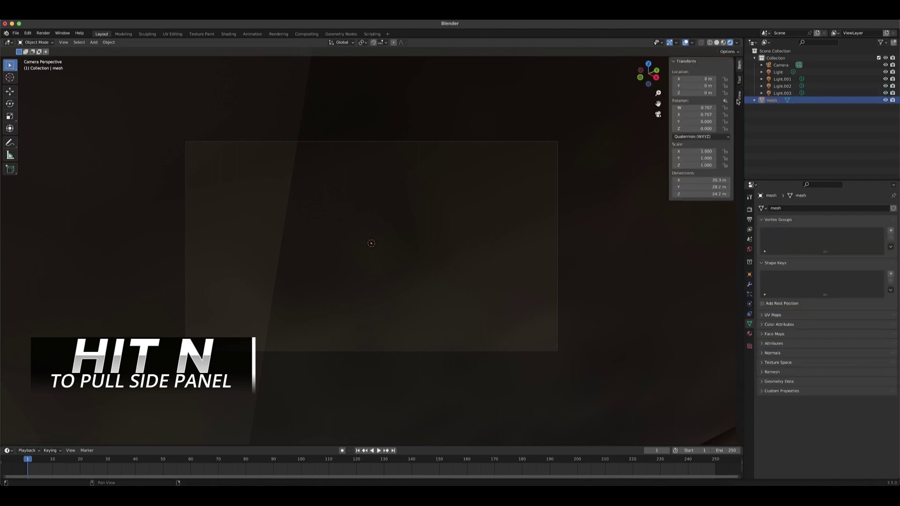
left_click(739, 96)
left_click(700, 150)
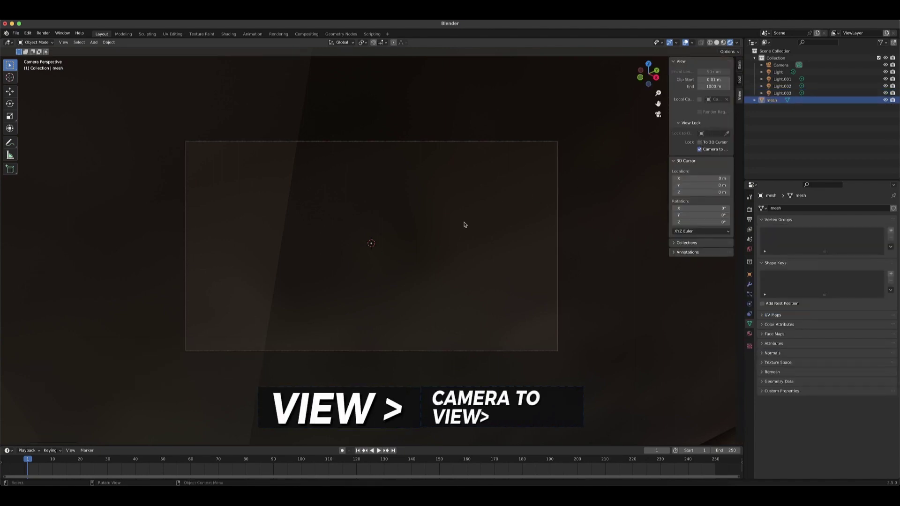
key("n")
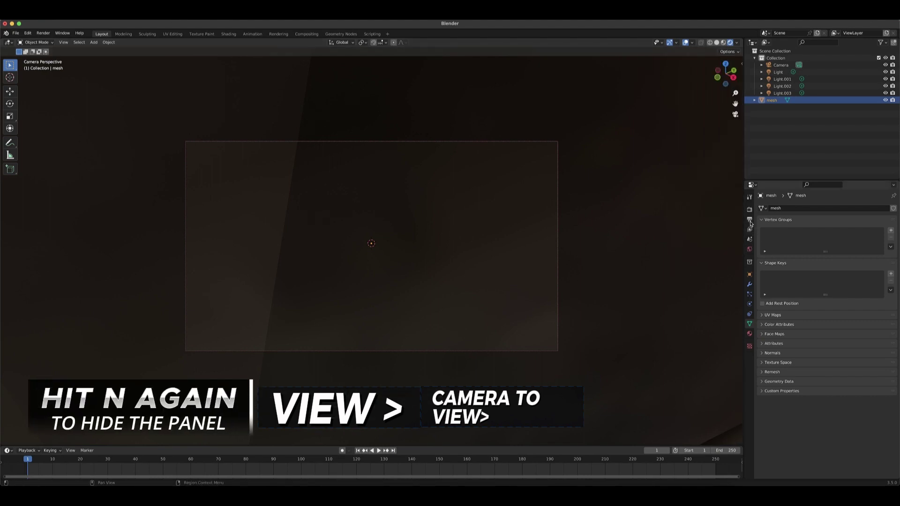
Set the output Resolution X to 1080 for a 1080 x 1080 render
left_click(750, 221)
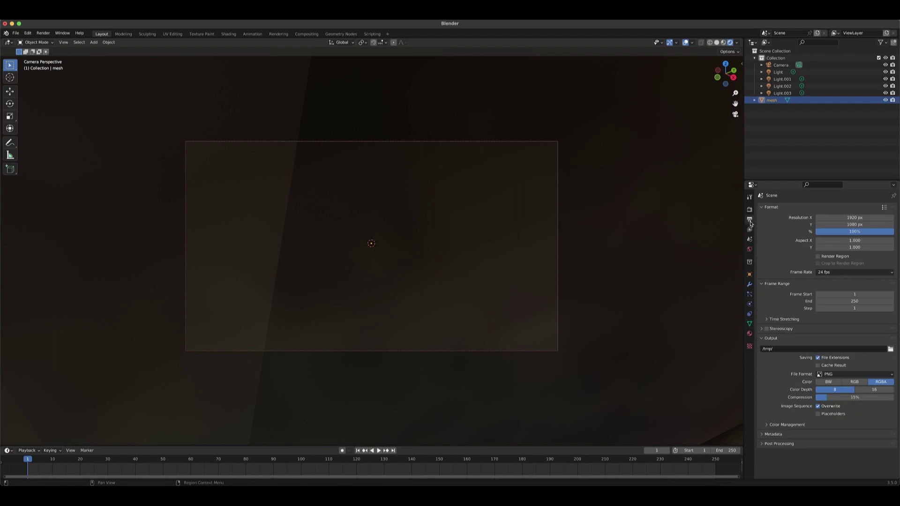
left_click(855, 218)
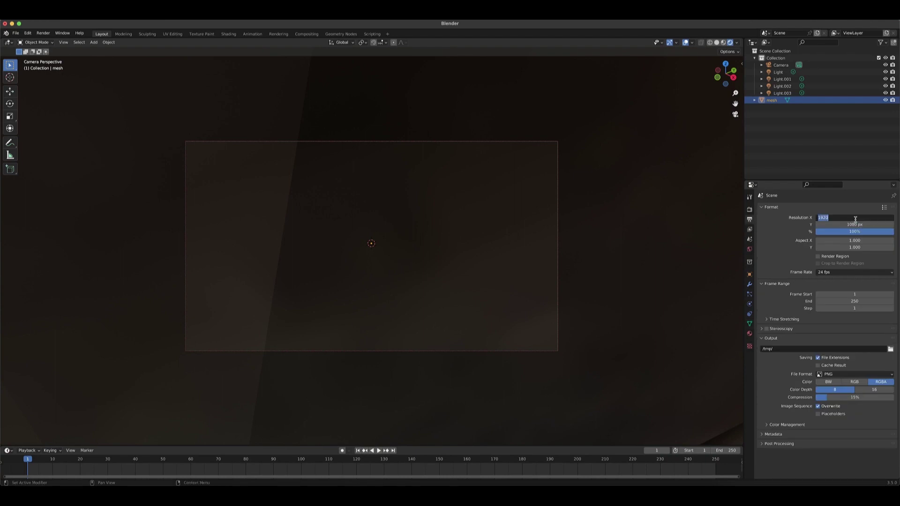
type("1080")
key("Return")
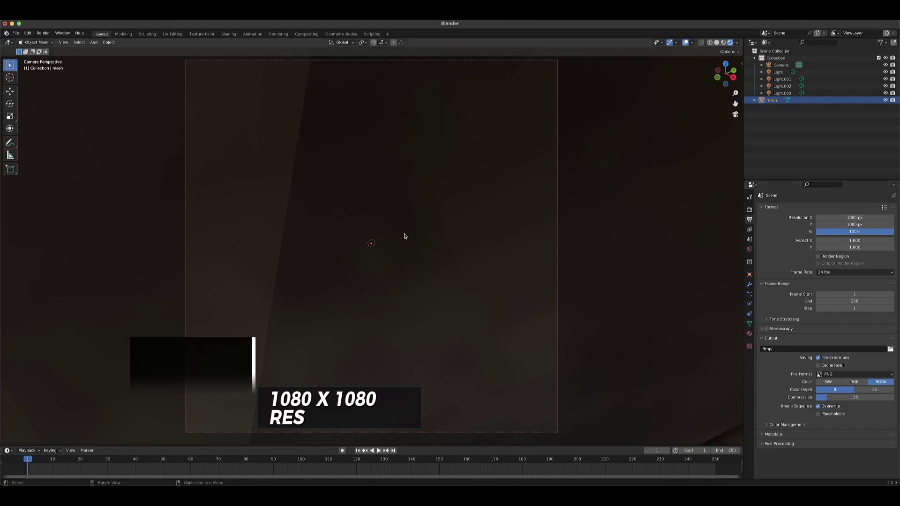
Zoom and orbit the locked camera to frame the helmet head-on
scroll(404, 236, "down", 8)
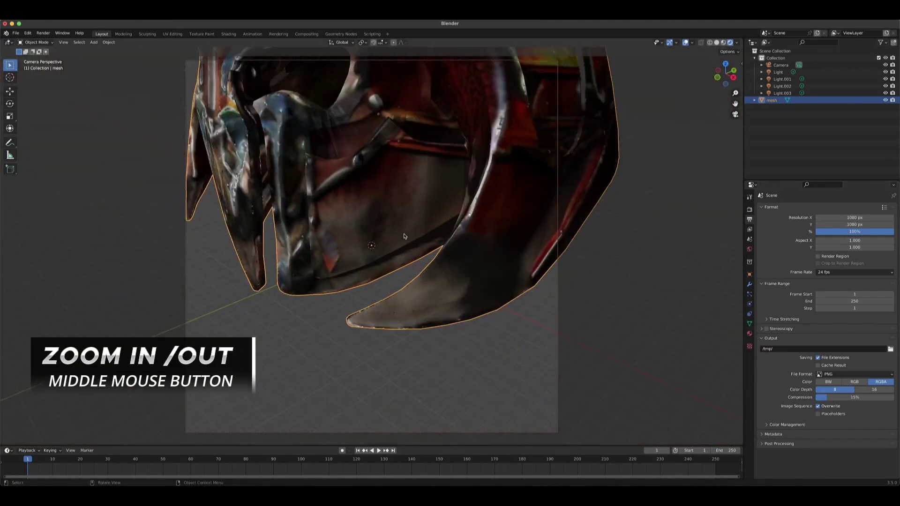
scroll(405, 236, "down", 6)
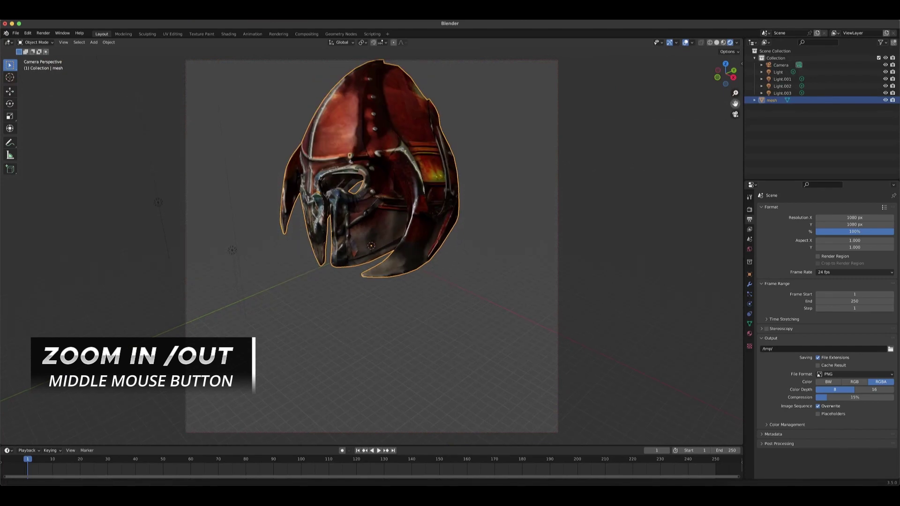
middle_click_drag(404, 237, 464, 277)
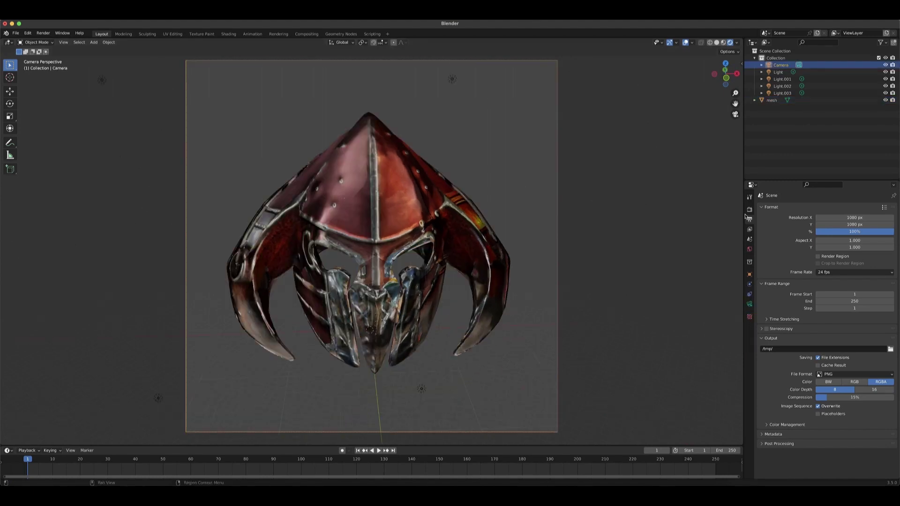
Switch the render engine to Cycles and set the render time limit to 100 seconds
left_click(749, 210)
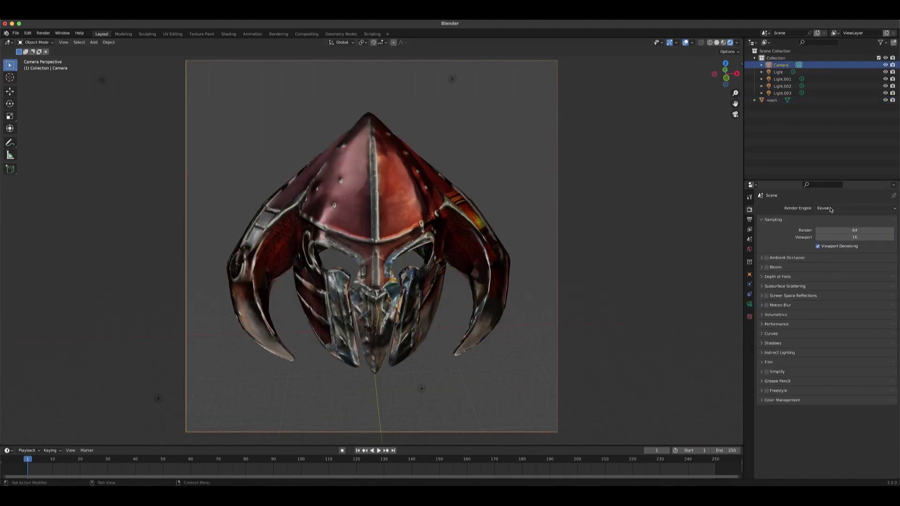
left_click(824, 209)
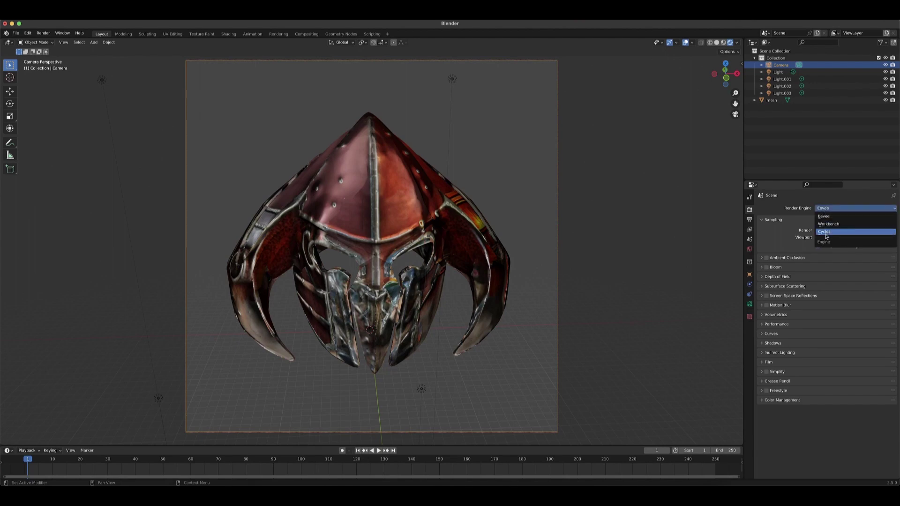
left_click(824, 231)
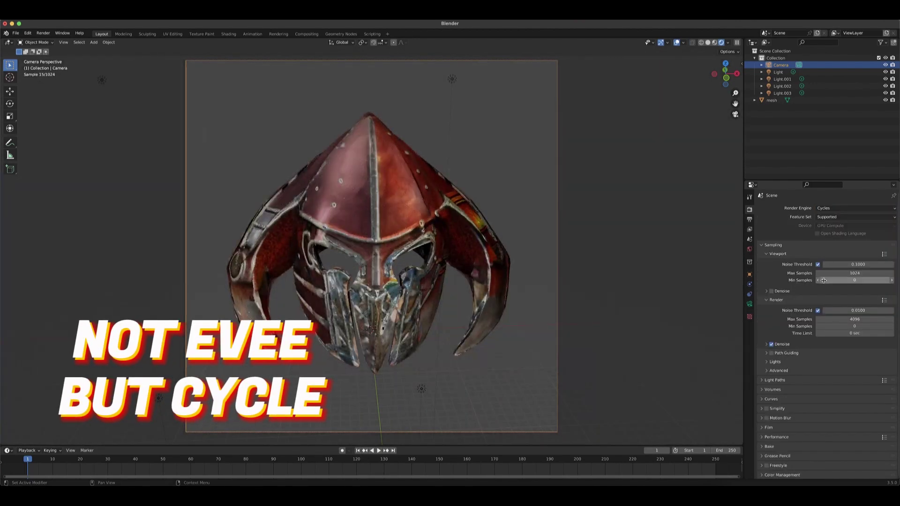
left_click(853, 334)
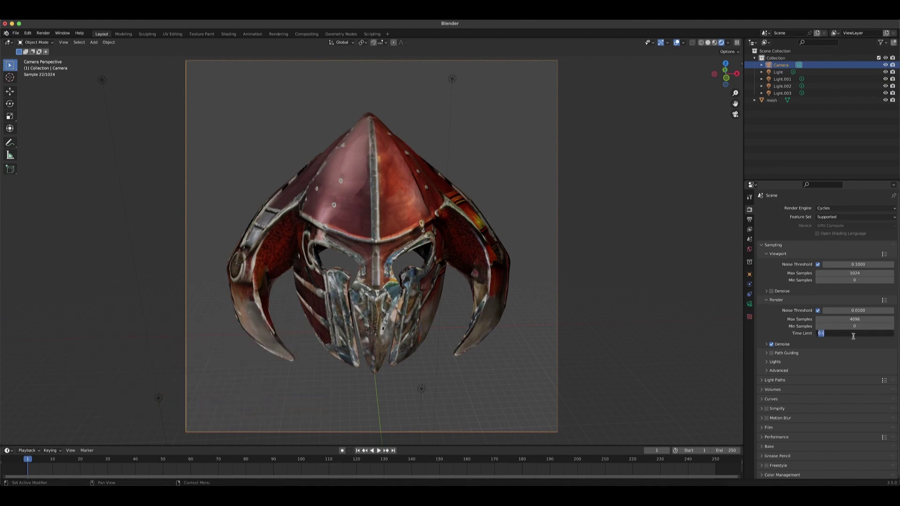
type("100")
key("Return")
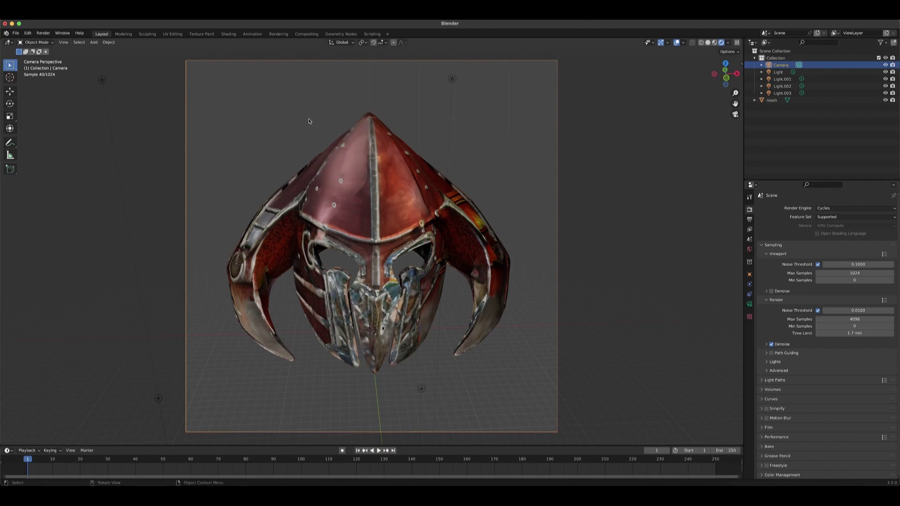
Render the camera view of the helmet with Render Image
left_click(44, 34)
left_click(43, 33)
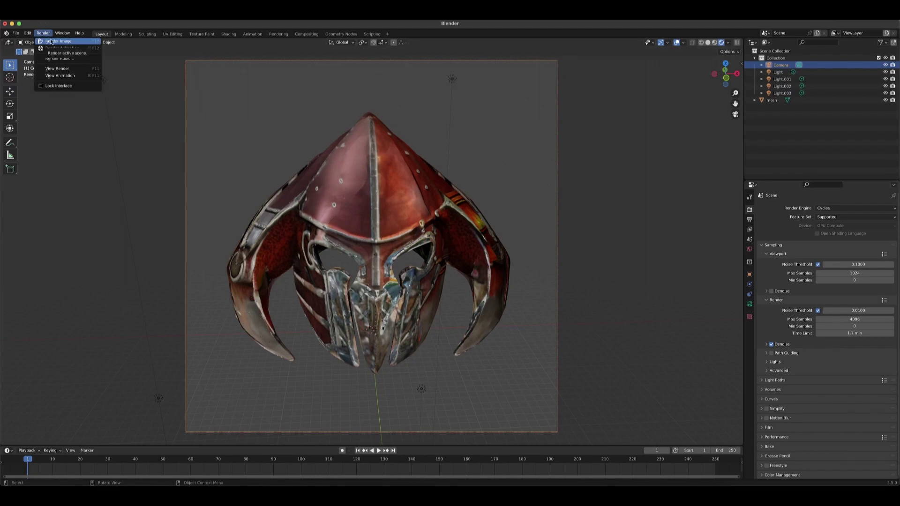
left_click(52, 42)
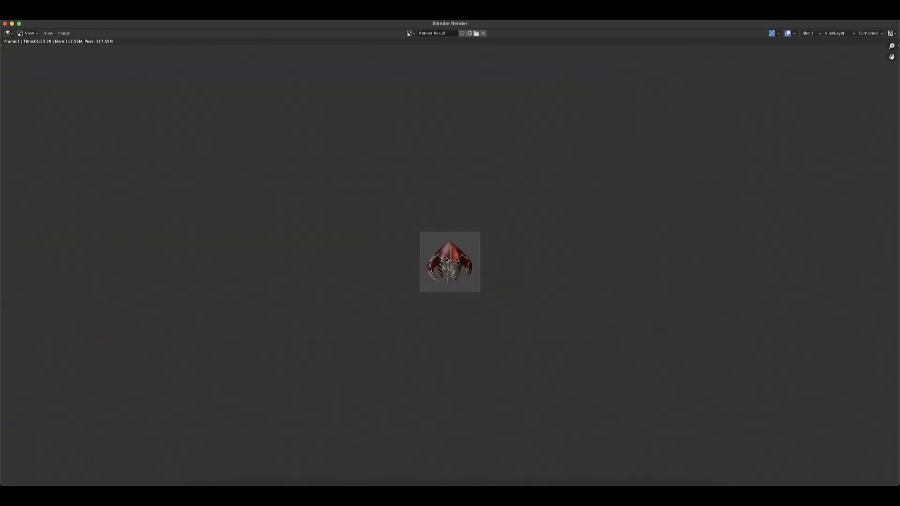
Inspect the finished render and choose Image > Save As to save it
scroll(447, 260, "down", 4)
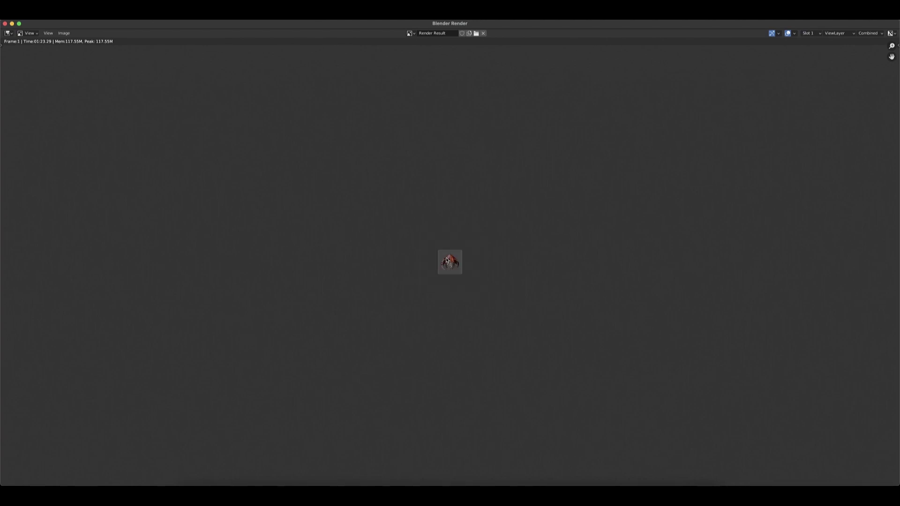
scroll(447, 260, "down", 2)
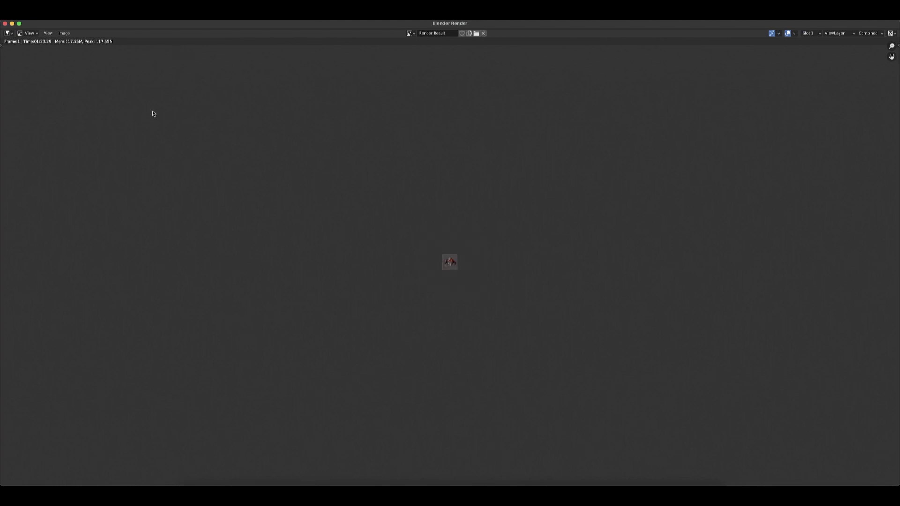
scroll(66, 42, "up", 12)
left_click(64, 32)
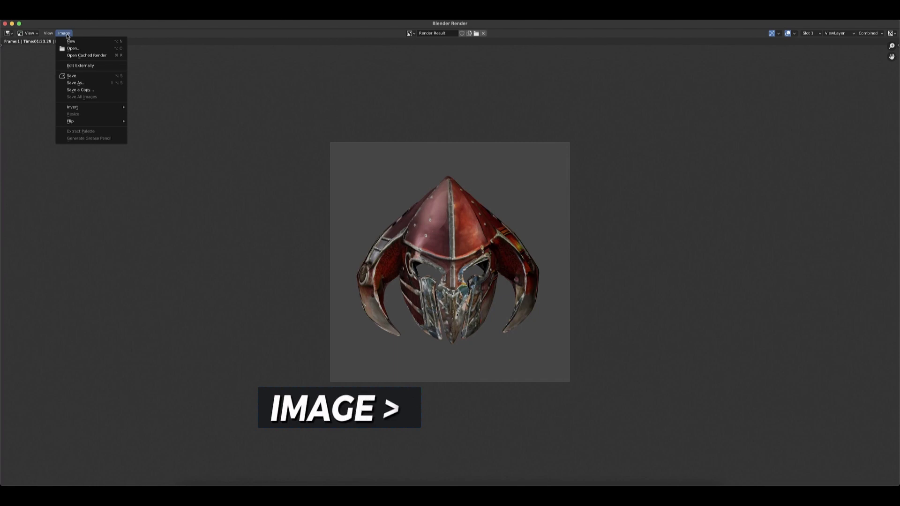
left_click(75, 83)
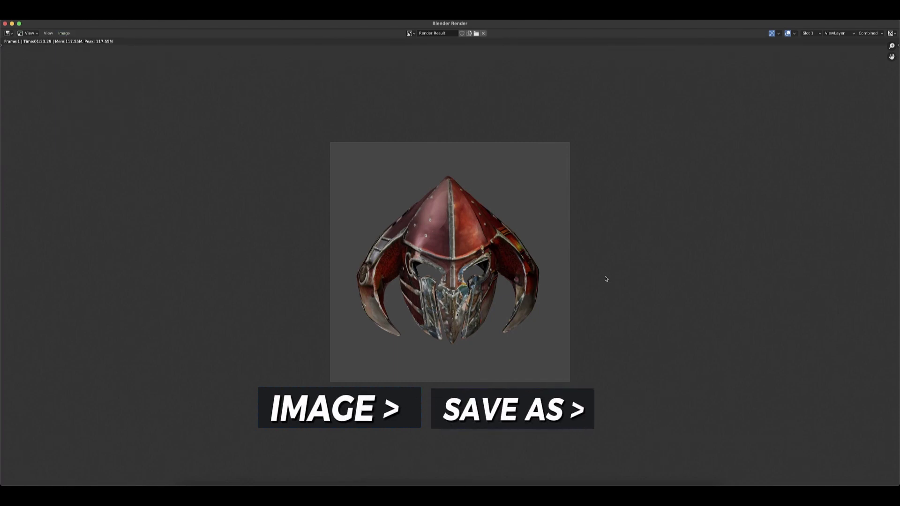